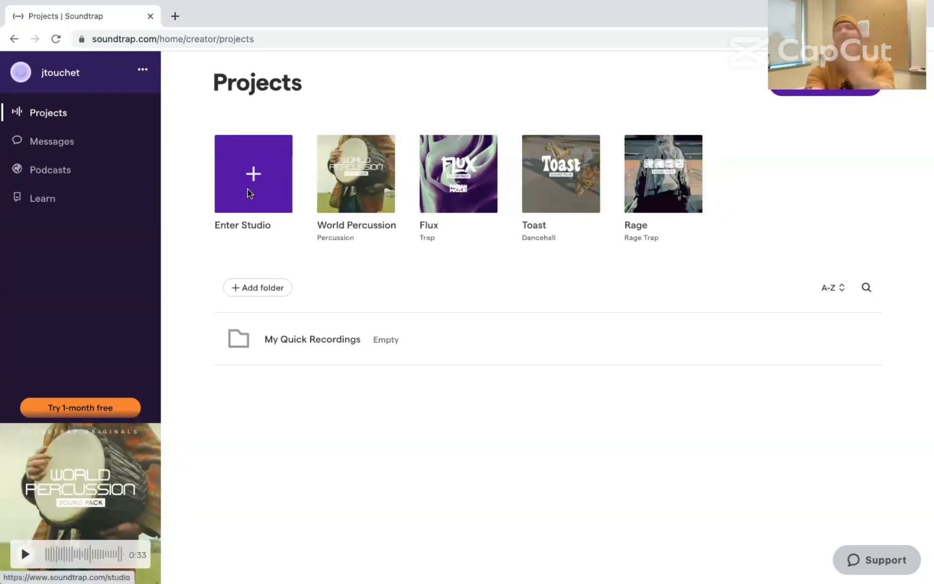
# Enter the studio, discard the unsaved changes of the last project and create a new music project from scratch
pyautogui.click(249, 189)
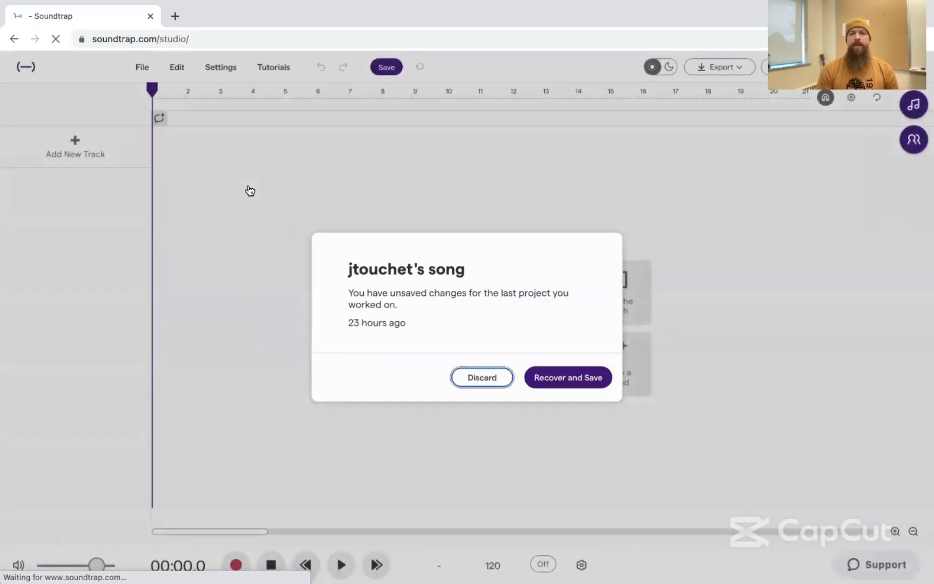
pyautogui.click(471, 378)
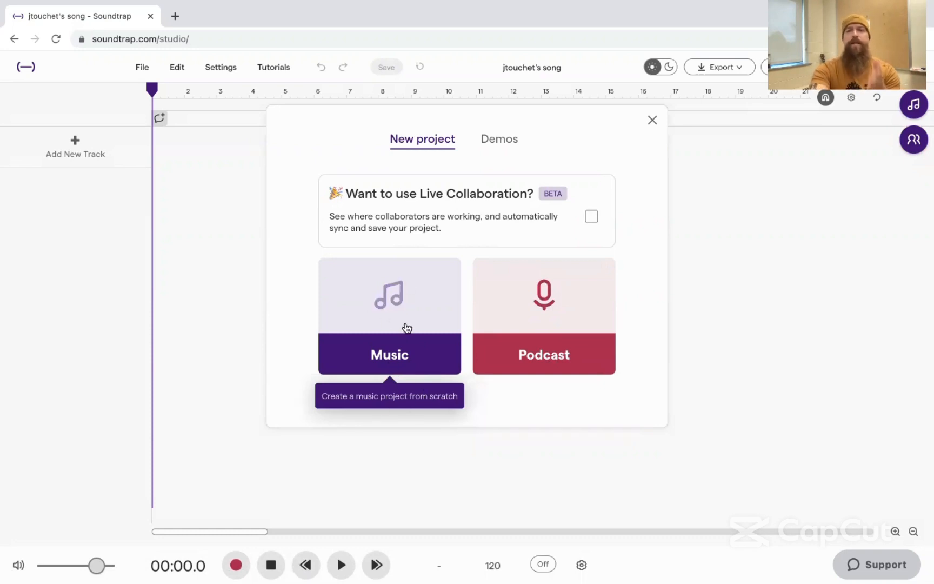
pyautogui.click(399, 323)
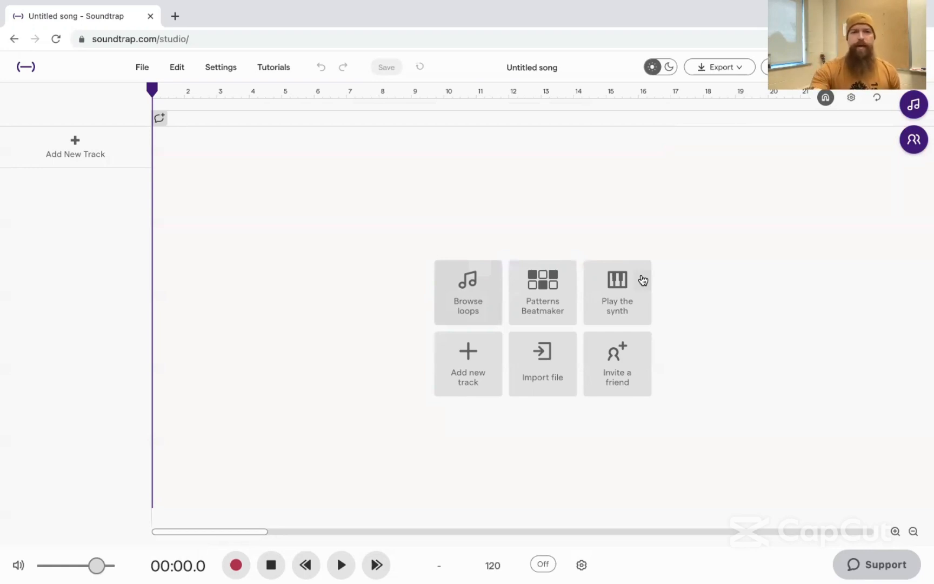
# Open the loop library and search it for "kick drum"
pyautogui.click(466, 297)
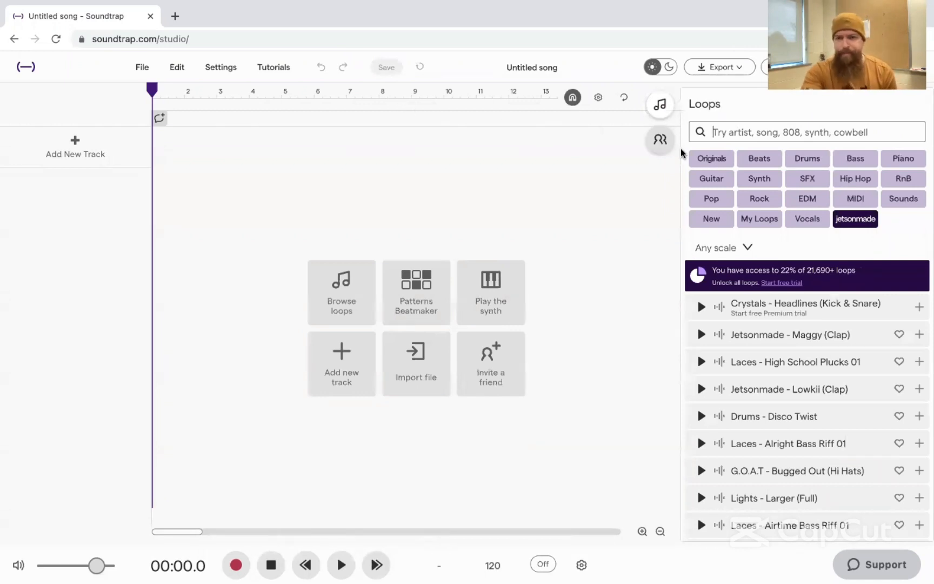
pyautogui.click(735, 136)
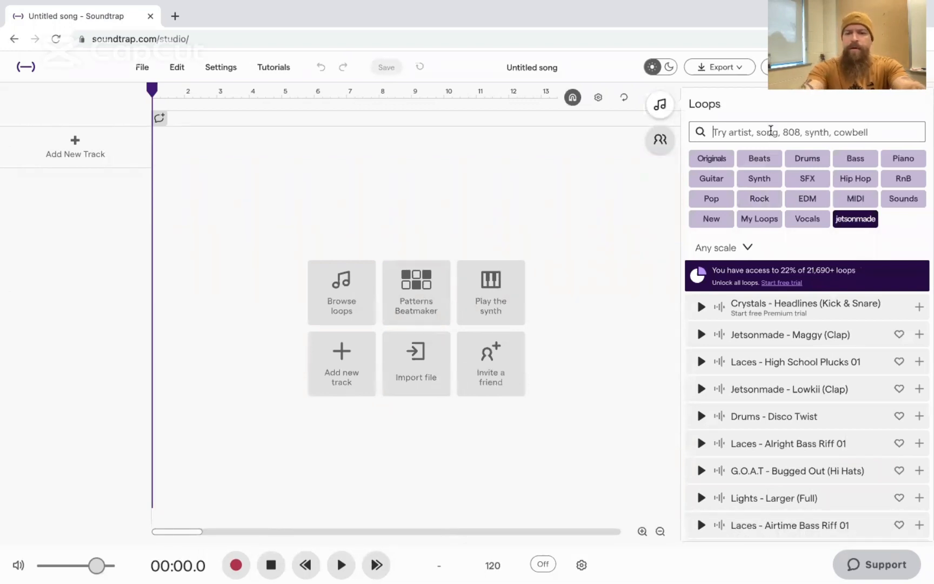
pyautogui.write('kick drum')
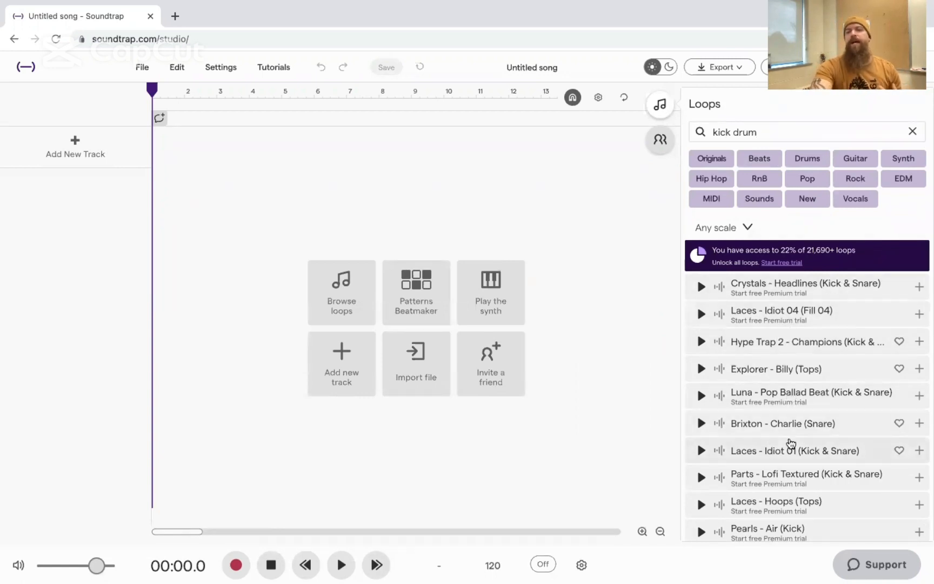
pyautogui.scroll(-10, 785, 442)
pyautogui.scroll(10, 791, 443)
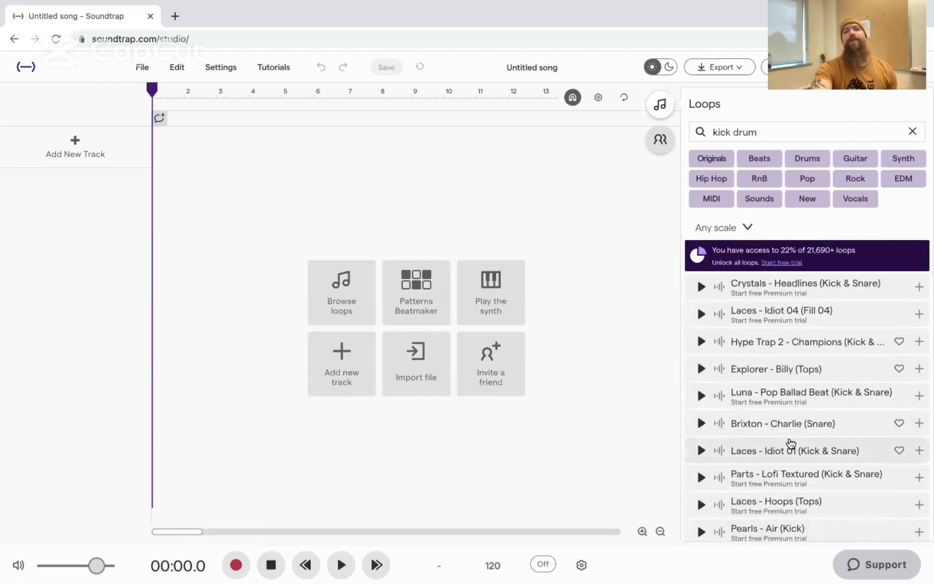
# Preview several kick loops, including Crystals - Headlines, Pearls - Air, Spirit - Takis and Toast - Mort
pyautogui.click(701, 287)
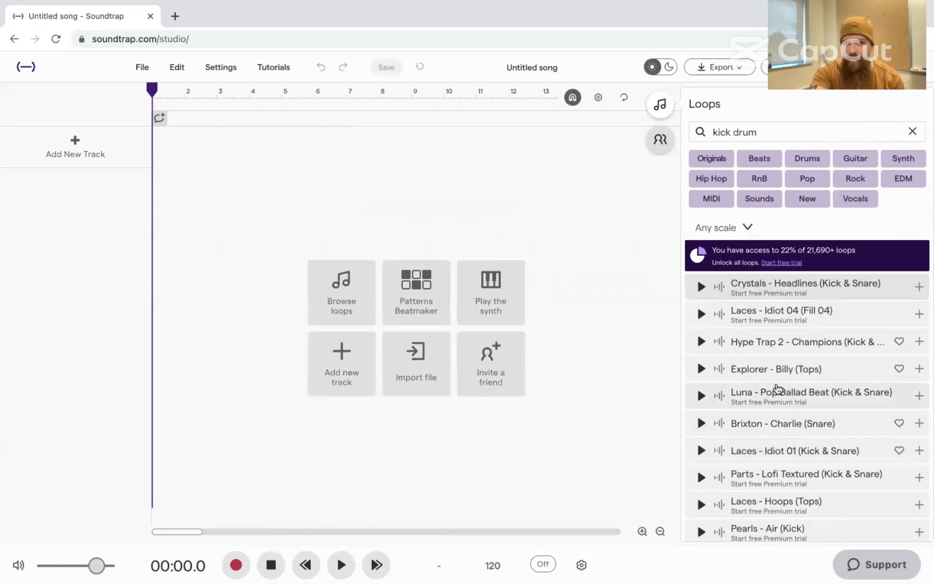
pyautogui.scroll(-2, 775, 389)
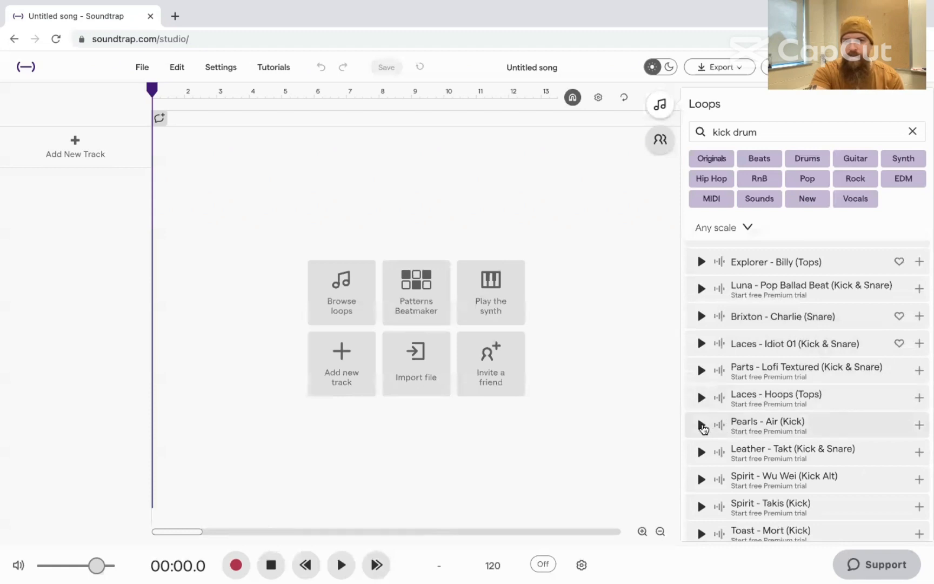
pyautogui.click(701, 425)
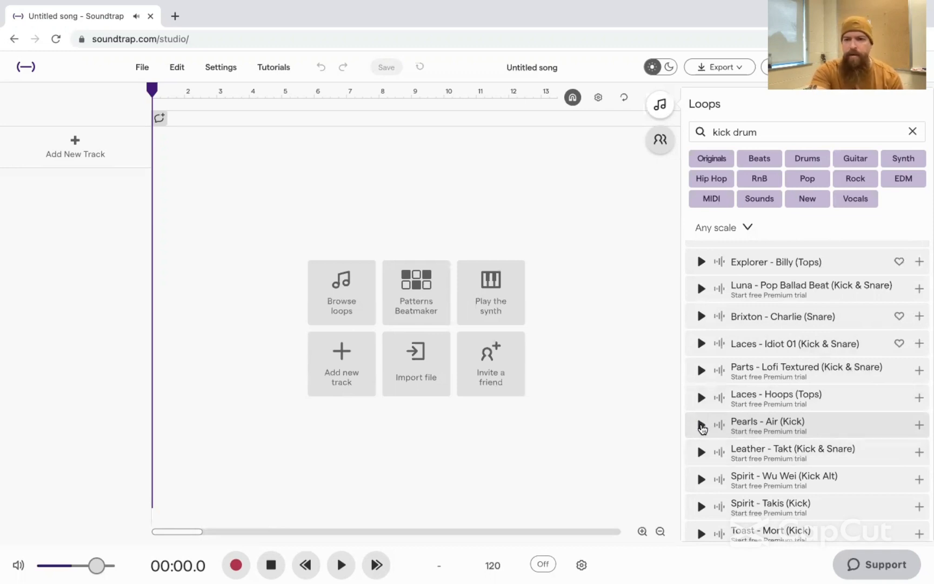
pyautogui.click(701, 507)
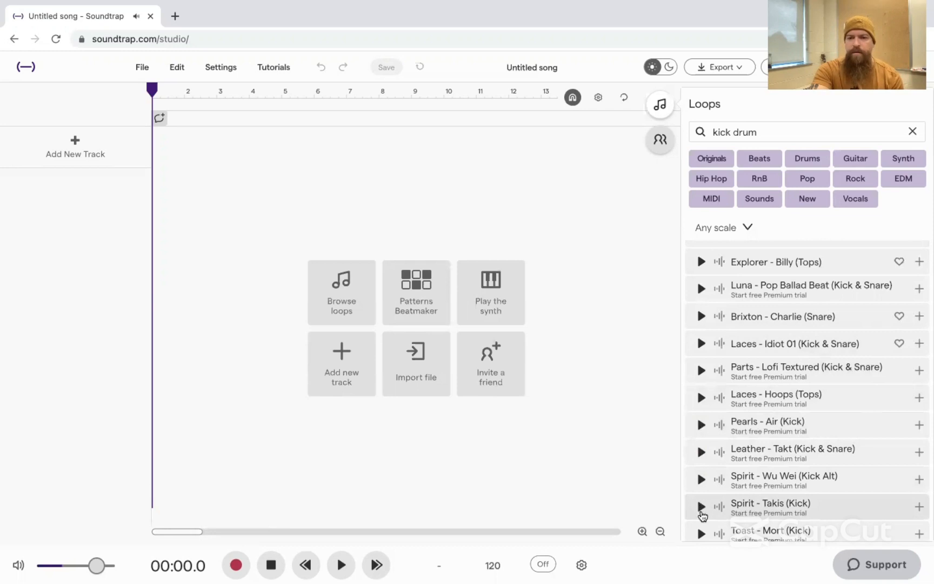
pyautogui.click(701, 533)
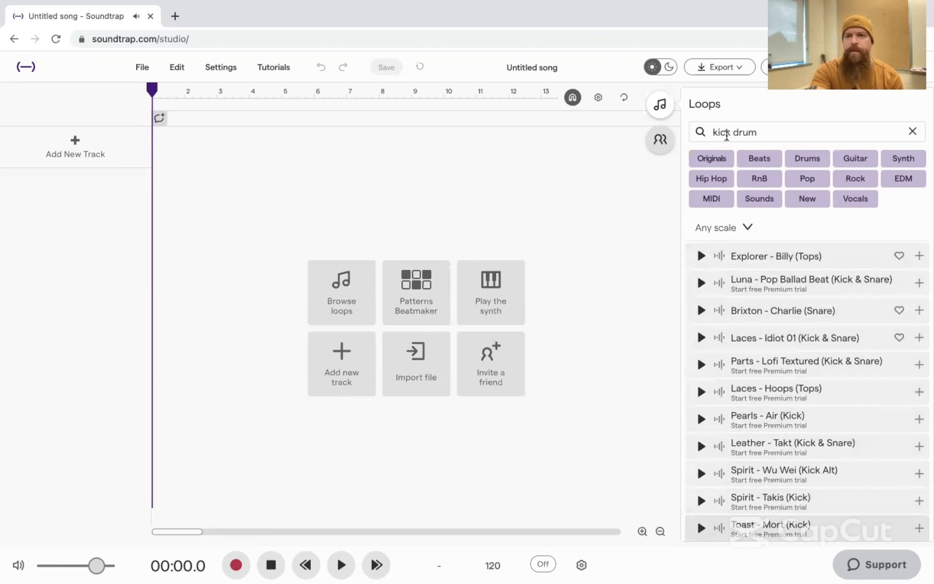
pyautogui.doubleClick(735, 133)
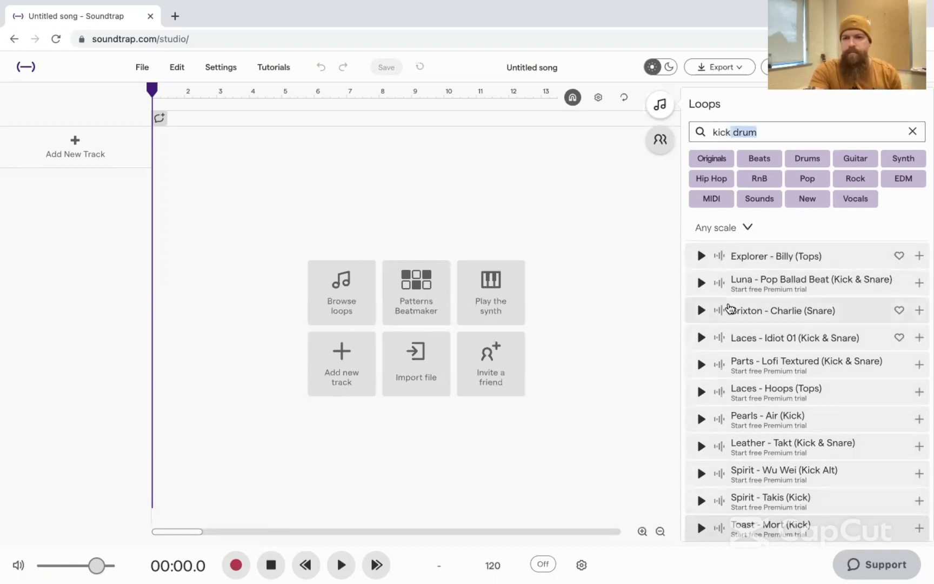
# Preview the loop Kandy - All right (Kick) and place it on the timeline as a new track at about bar 3
pyautogui.scroll(-4, 730, 313)
pyautogui.click(701, 379)
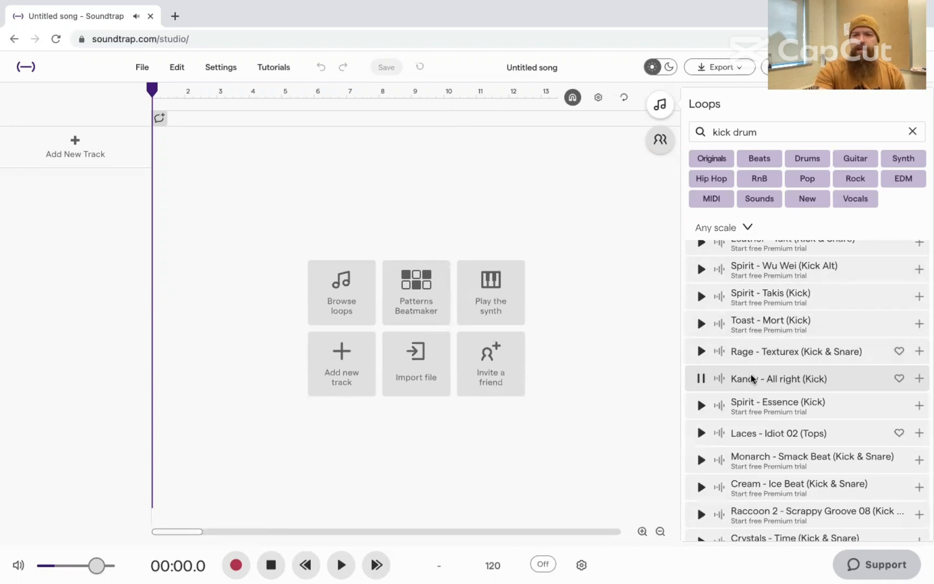
pyautogui.moveTo(751, 380); pyautogui.dragTo(226, 160)
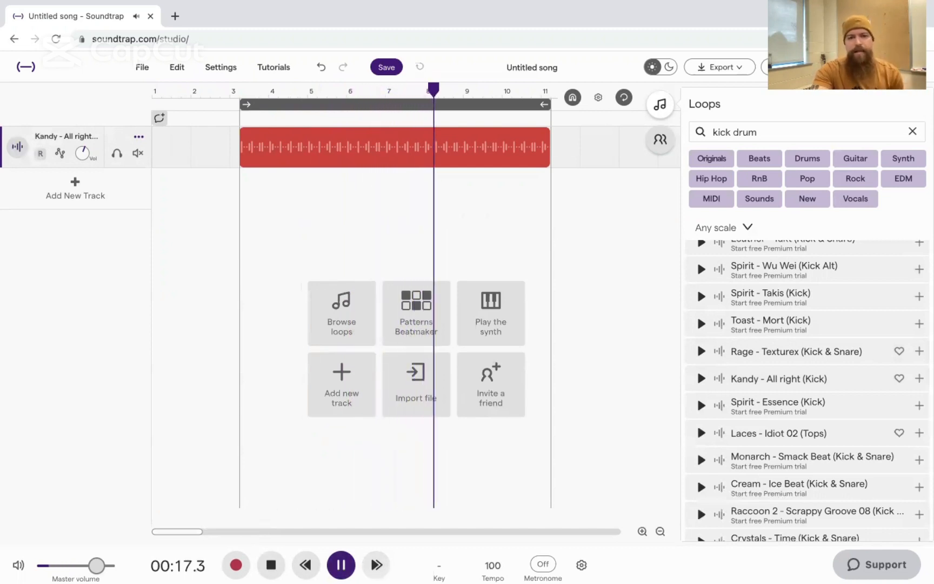
# Stop playback and shift both the kick clip and the cycle region back so they start at bar 1
pyautogui.click(272, 566)
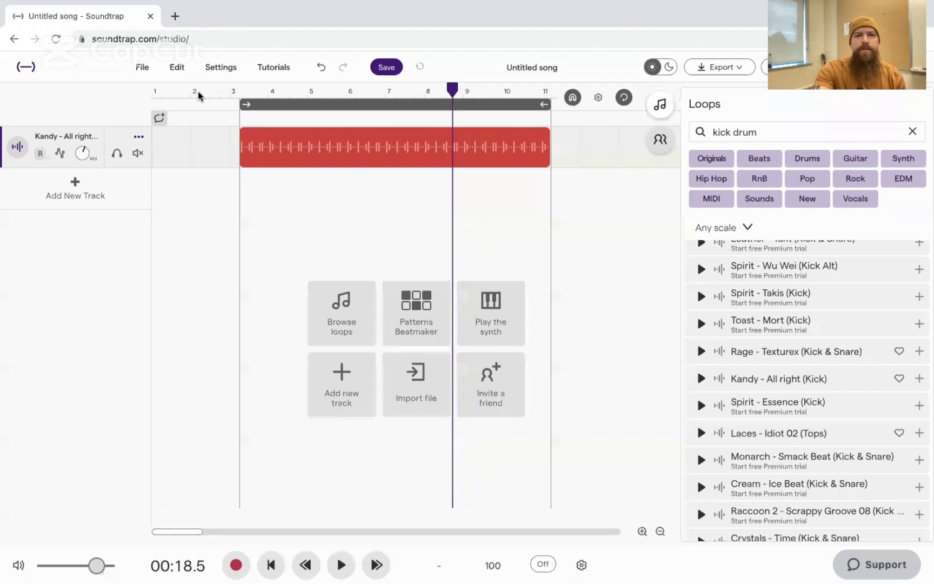
pyautogui.moveTo(308, 135); pyautogui.dragTo(222, 144)
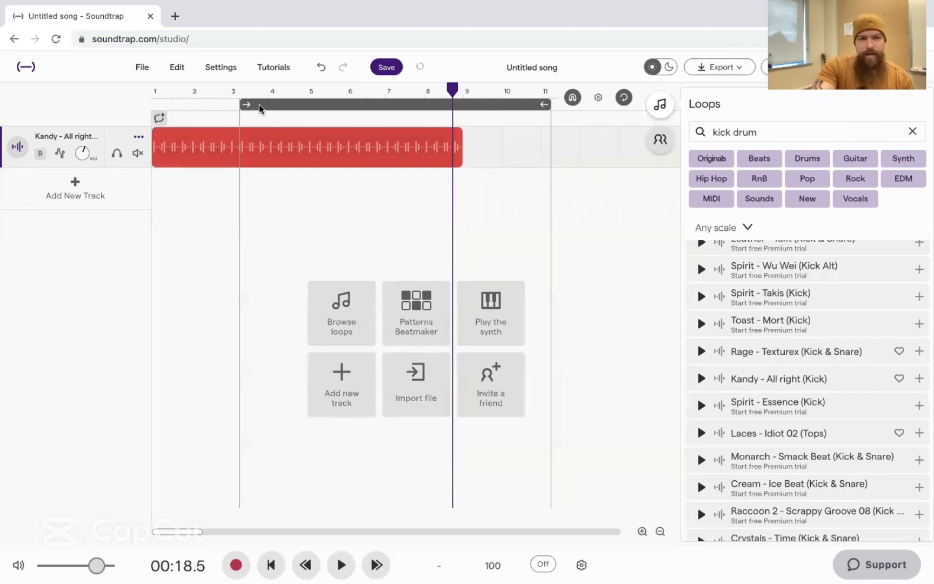
pyautogui.moveTo(379, 105); pyautogui.dragTo(274, 116)
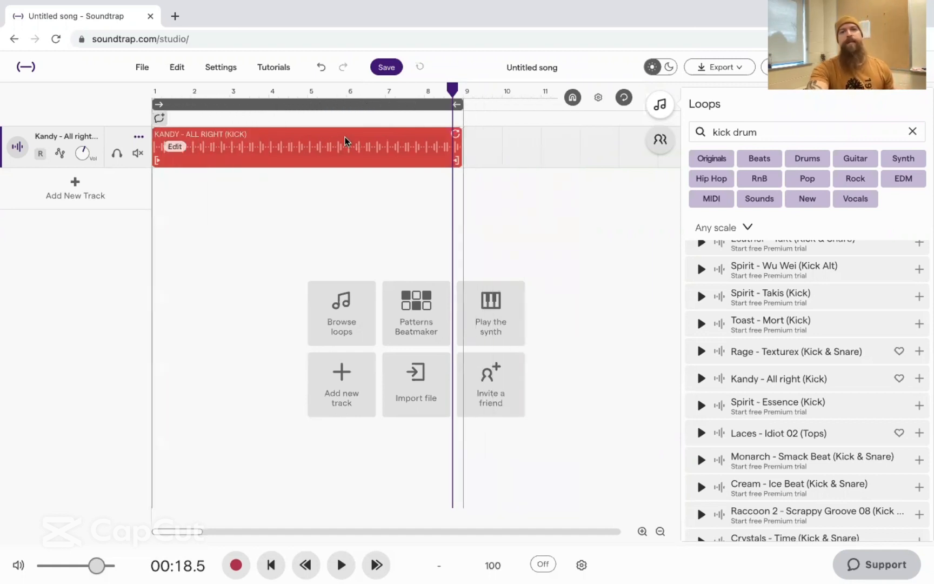
# Return the playhead to the start, play the kick track, and stop and rewind it again
pyautogui.click(454, 91)
pyautogui.moveTo(454, 90); pyautogui.dragTo(386, 91)
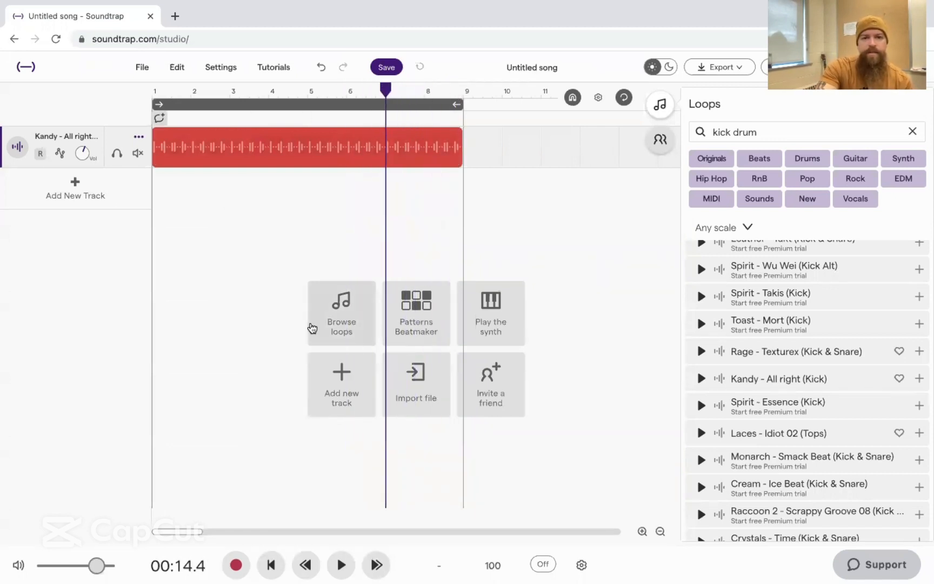
pyautogui.click(271, 565)
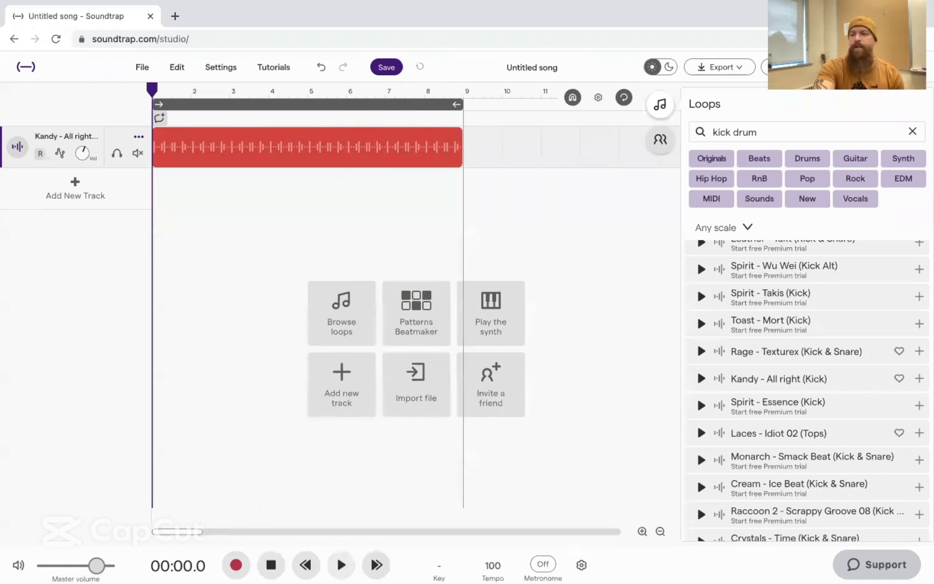
pyautogui.click(341, 564)
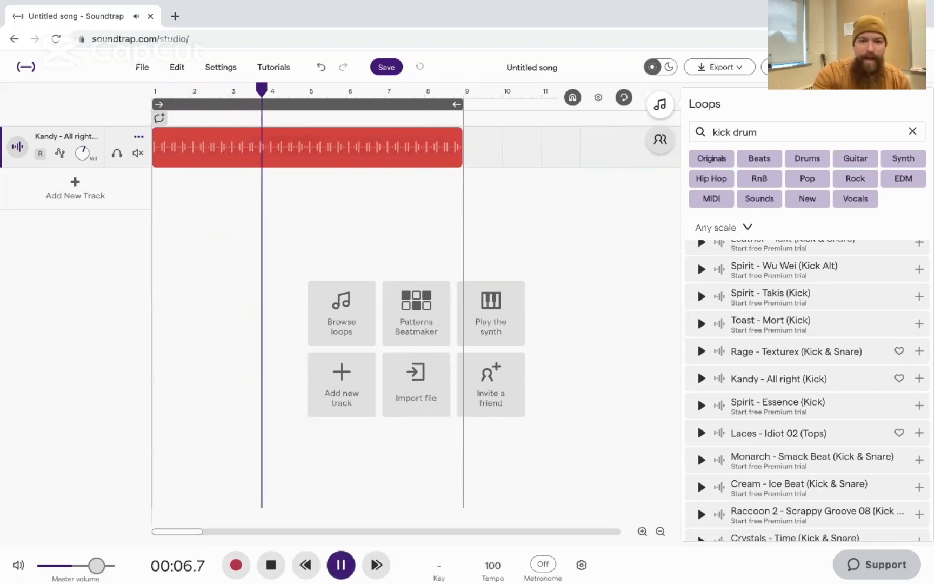
pyautogui.click(271, 565)
pyautogui.click(271, 565)
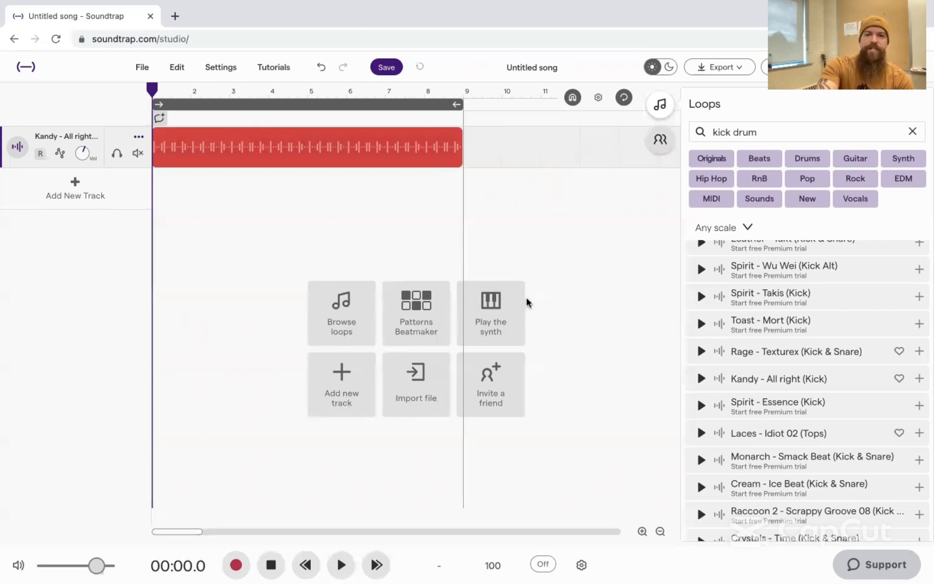
# Add a synth track below the kick track and test its sound by playing a few notes
pyautogui.click(492, 312)
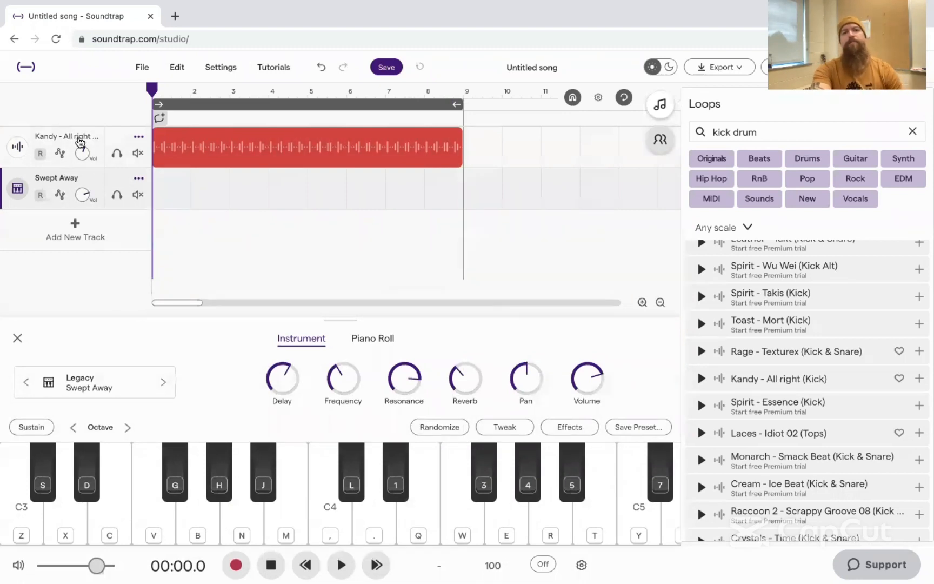
pyautogui.moveTo(187, 150)
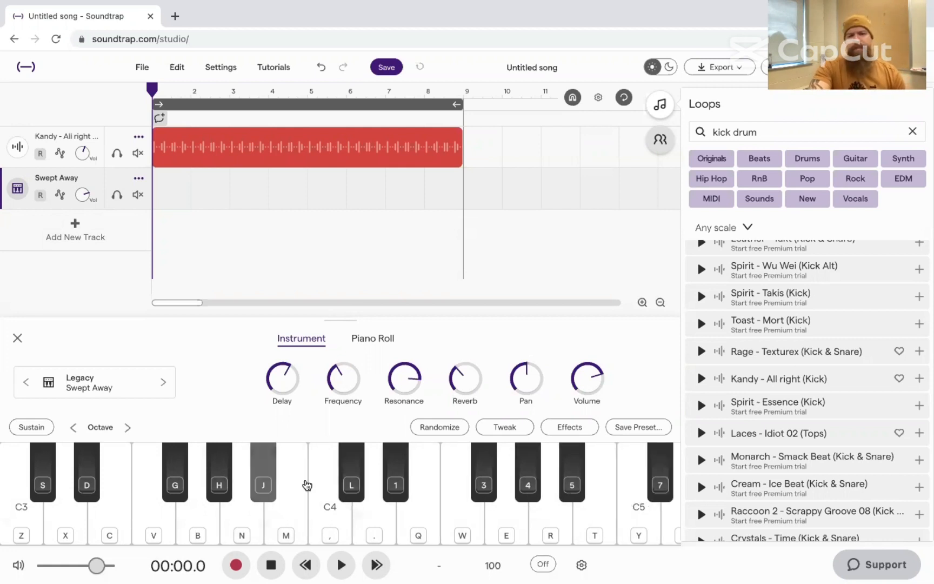
pyautogui.click(289, 511)
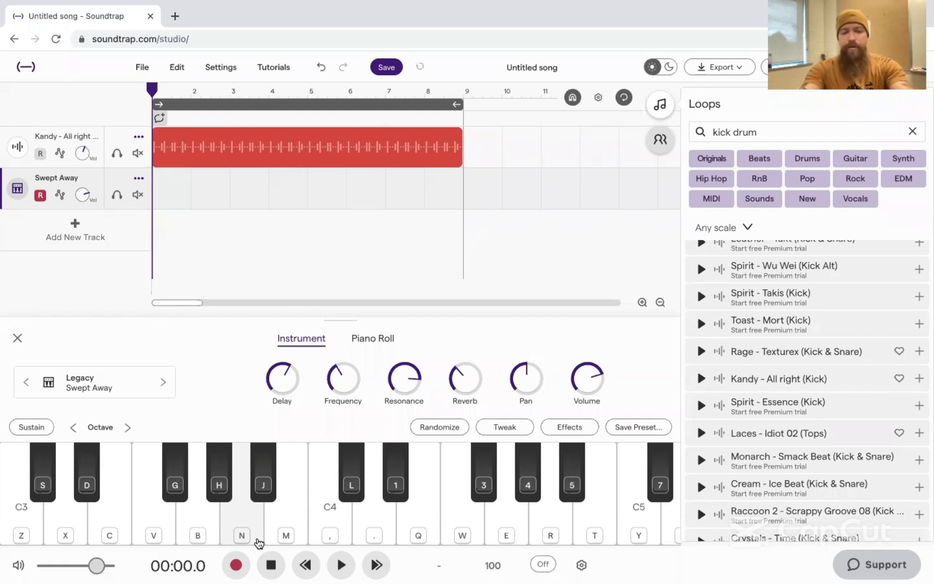
pyautogui.press('z')
pyautogui.press('c')
pyautogui.press('v')
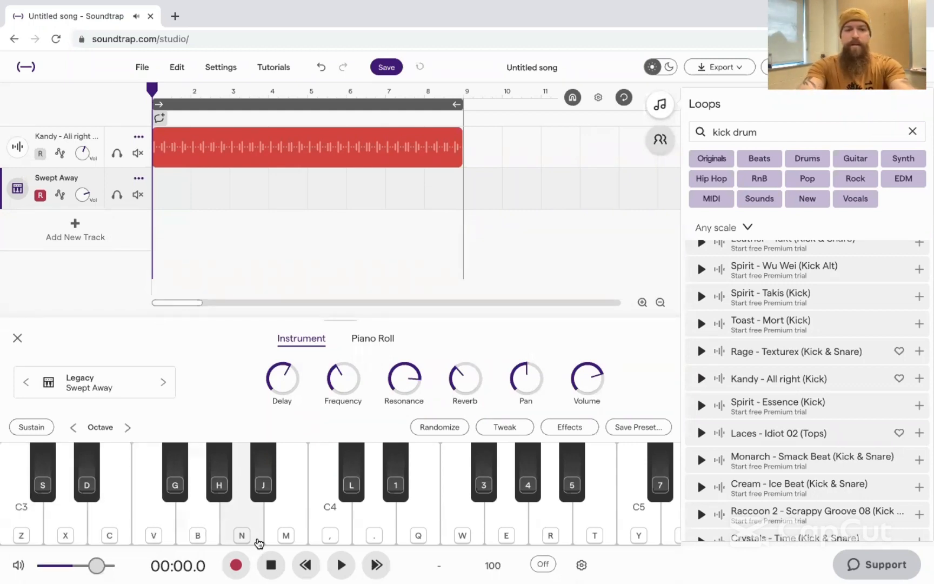
pyautogui.press(',')
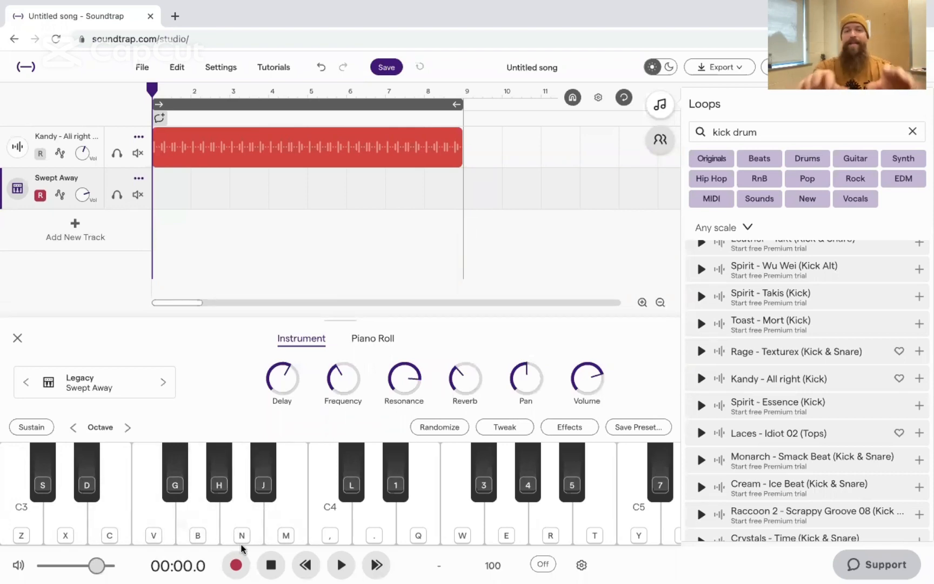
# Try to switch the synth track to the Carbon Lead preset from the Leads category
pyautogui.click(89, 387)
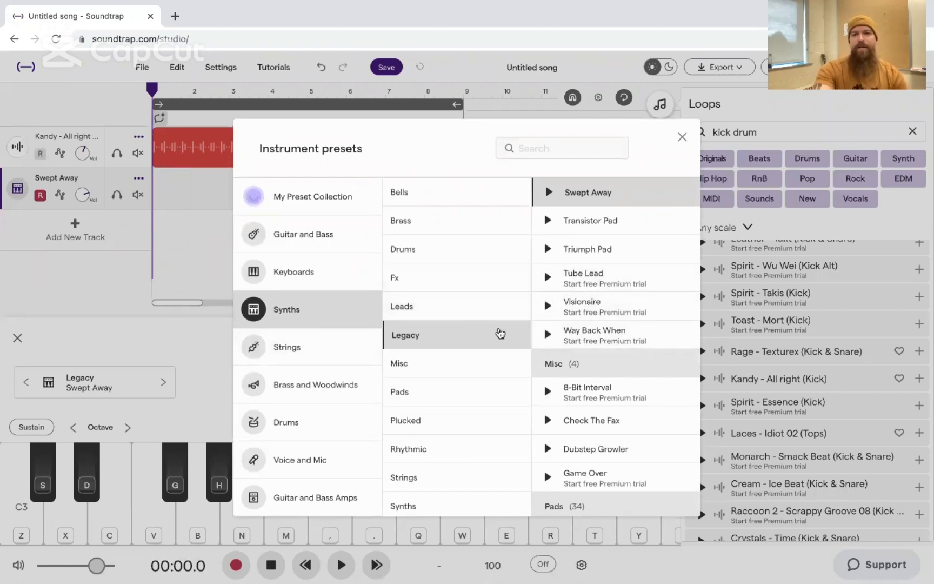
pyautogui.click(457, 309)
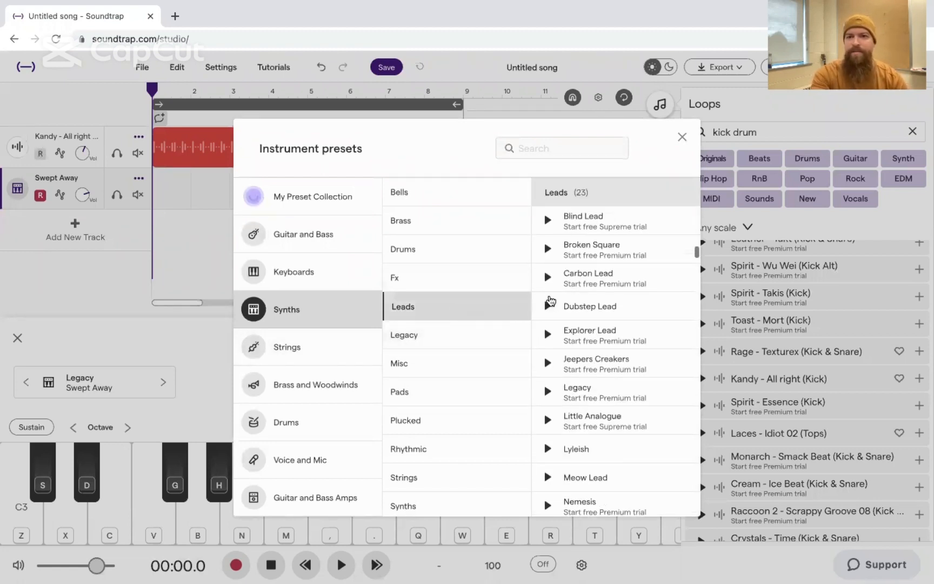
pyautogui.click(606, 276)
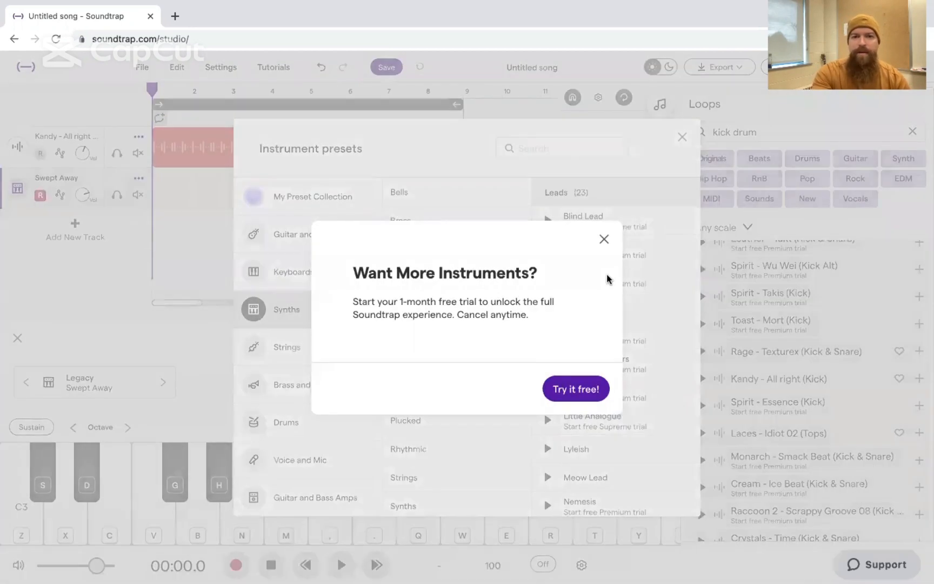
pyautogui.click(603, 239)
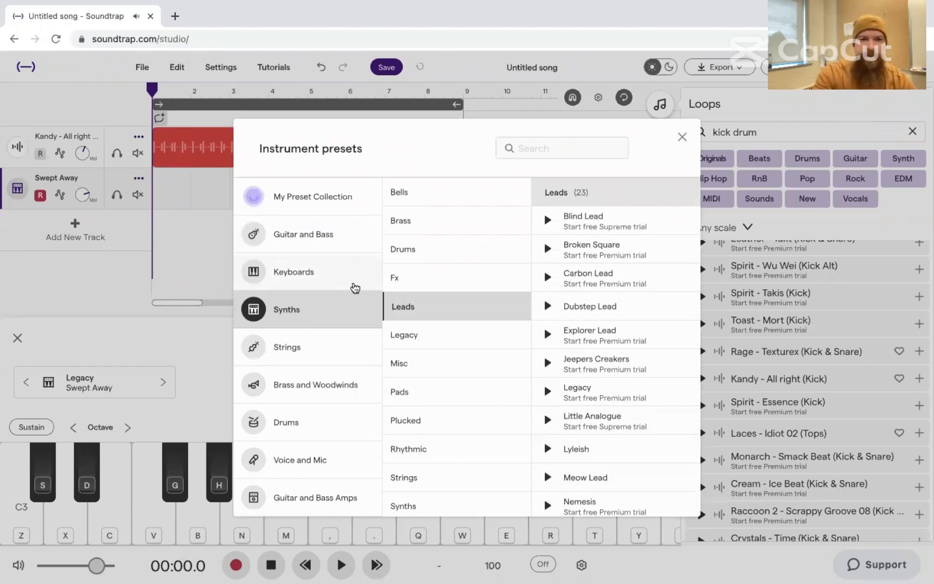
pyautogui.click(208, 344)
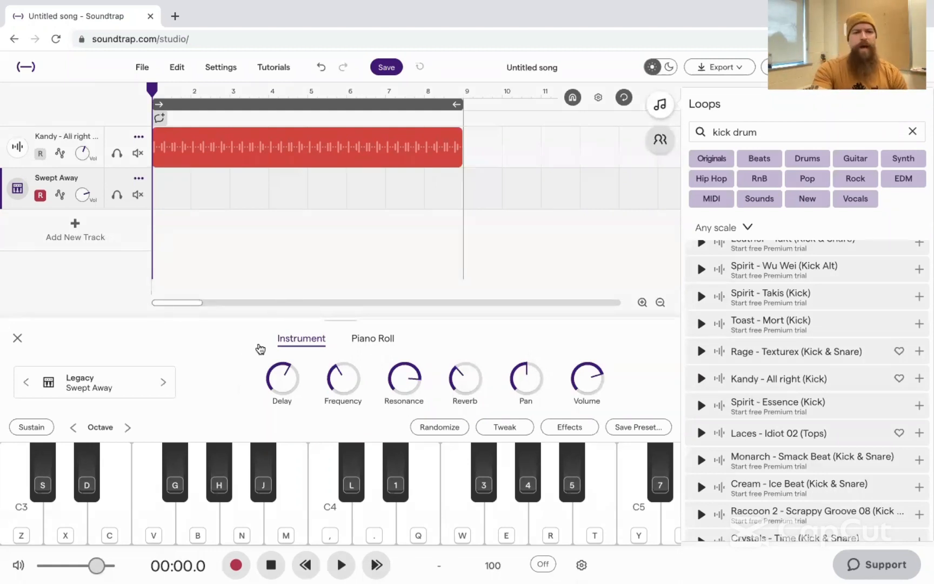
# Record an eight-bar Swept Away synth part over the kick, mainly alternating E3, A3 and B3 and ending with G3, F3, E3, then stop recording
pyautogui.press('h')
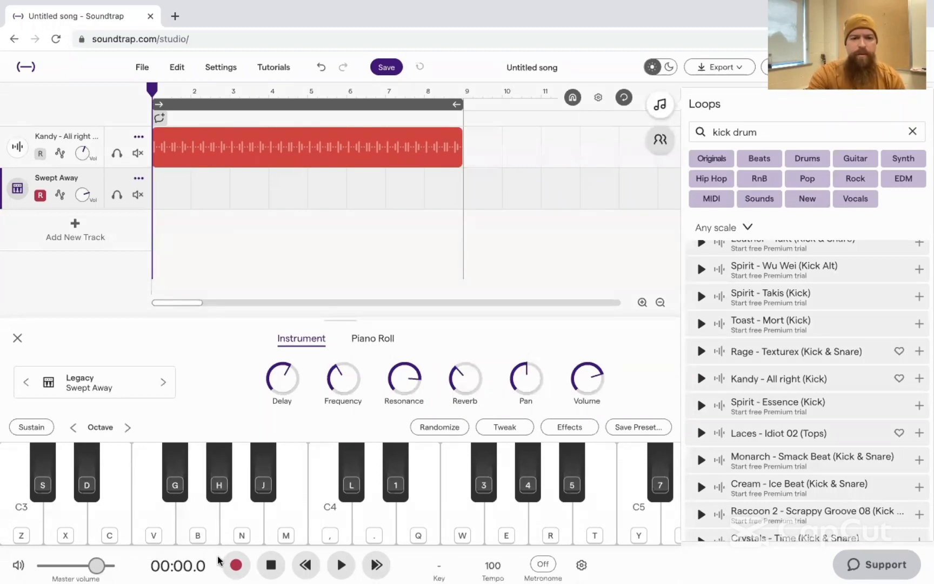
pyautogui.click(235, 565)
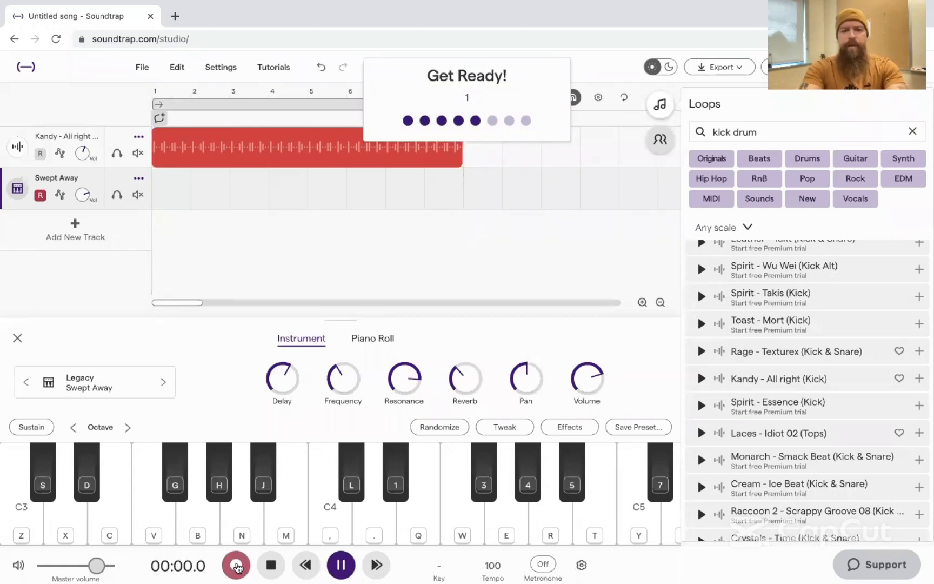
pyautogui.press('c')
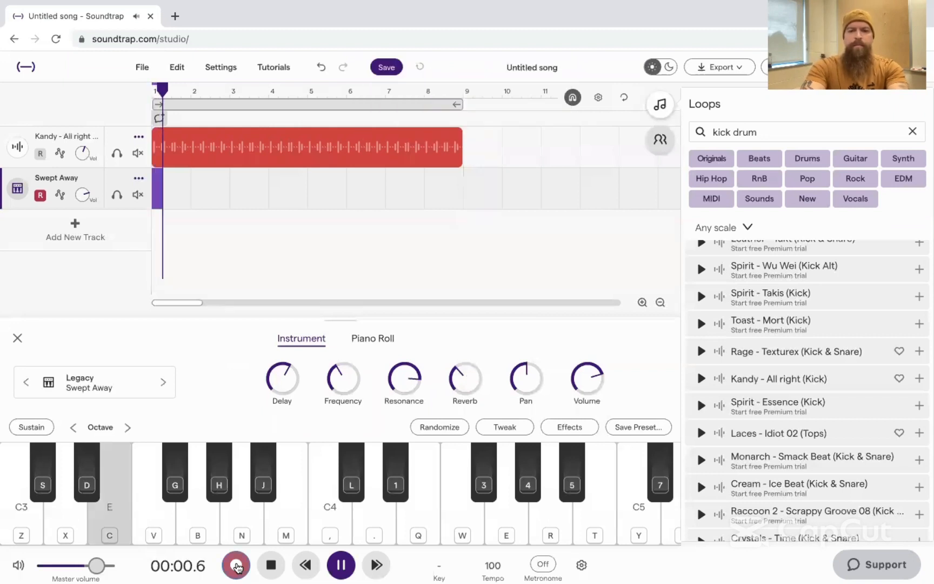
pyautogui.press('m')
pyautogui.press('m')
pyautogui.press('c')
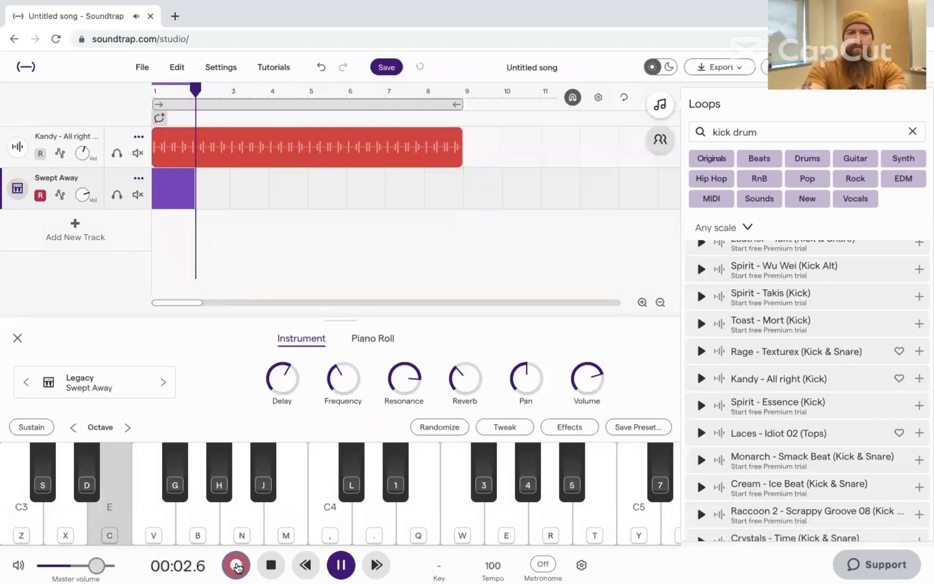
pyautogui.press('m')
pyautogui.press('c')
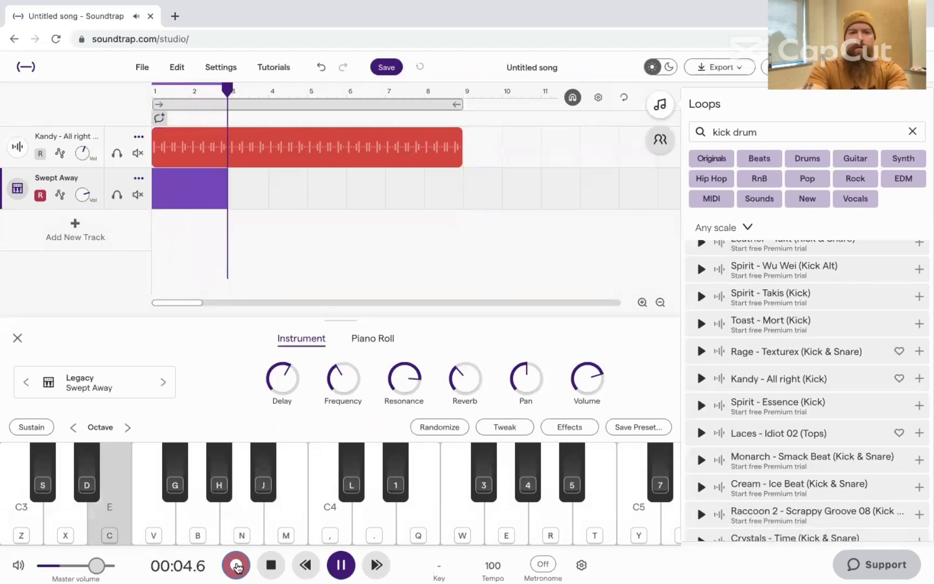
pyautogui.press('m')
pyautogui.press('m')
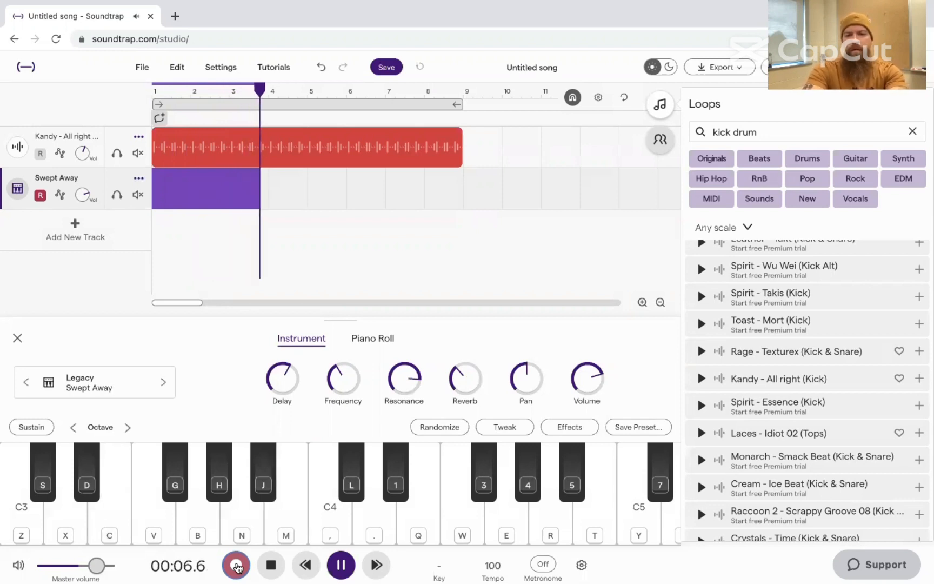
pyautogui.press('c')
pyautogui.press('n')
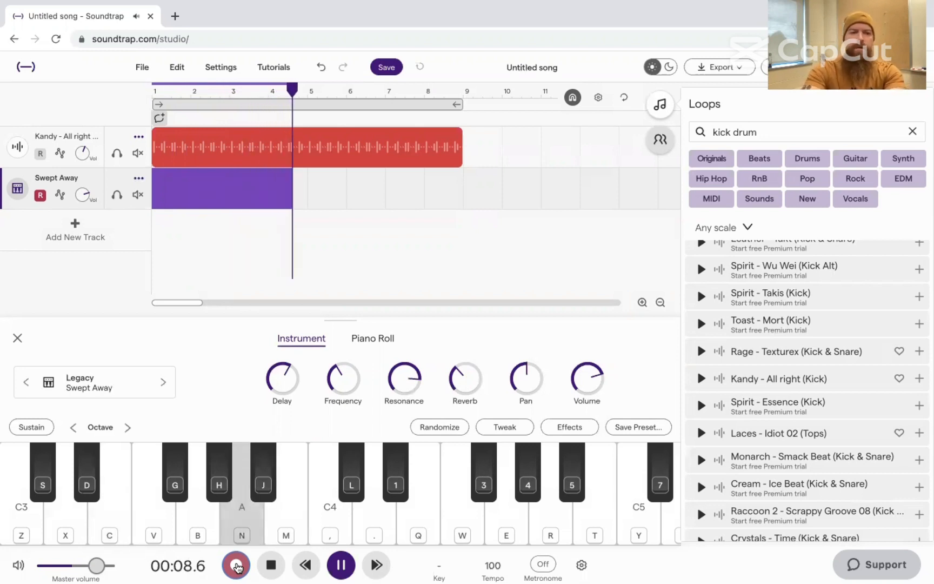
pyautogui.press('c')
pyautogui.press('n')
pyautogui.press('m')
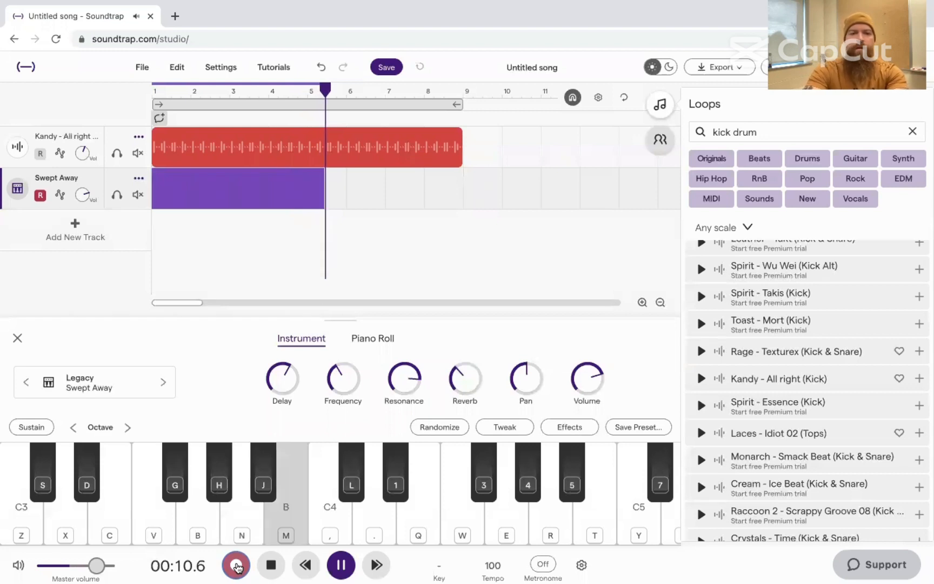
pyautogui.press('n')
pyautogui.press('m')
pyautogui.press('c')
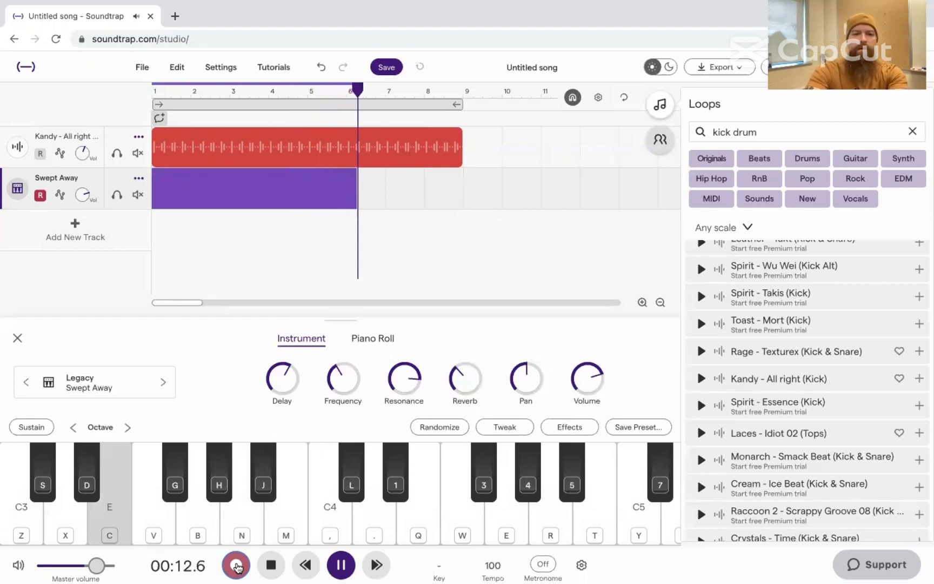
pyautogui.press('n')
pyautogui.press('m')
pyautogui.press('n')
pyautogui.press('m')
pyautogui.press('c')
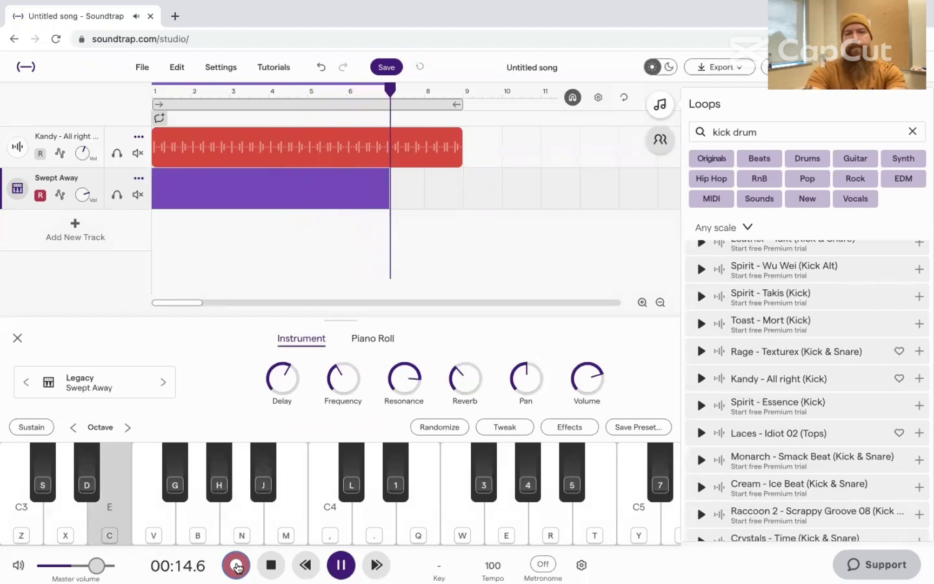
pyautogui.press('m')
pyautogui.press('n')
pyautogui.press('m')
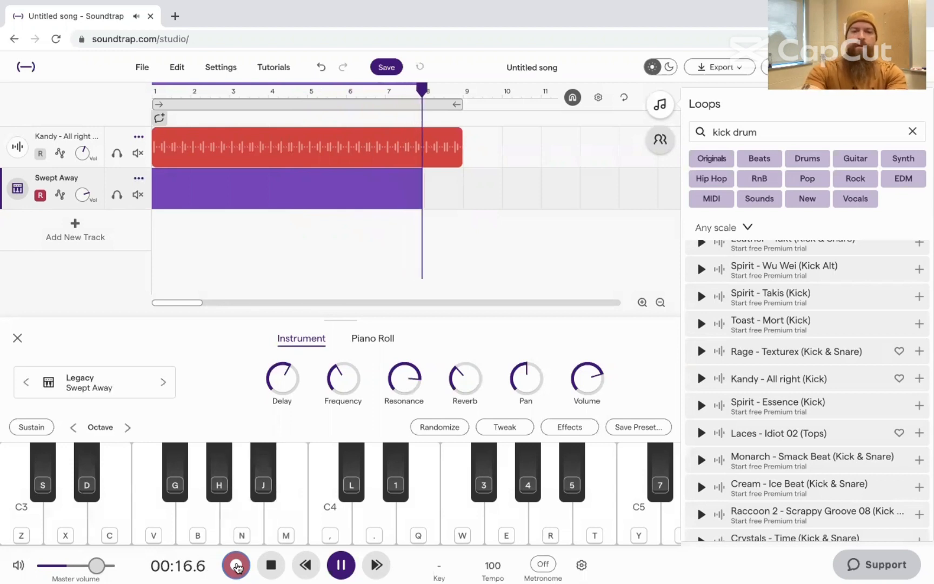
pyautogui.press('b')
pyautogui.press('v')
pyautogui.press('c')
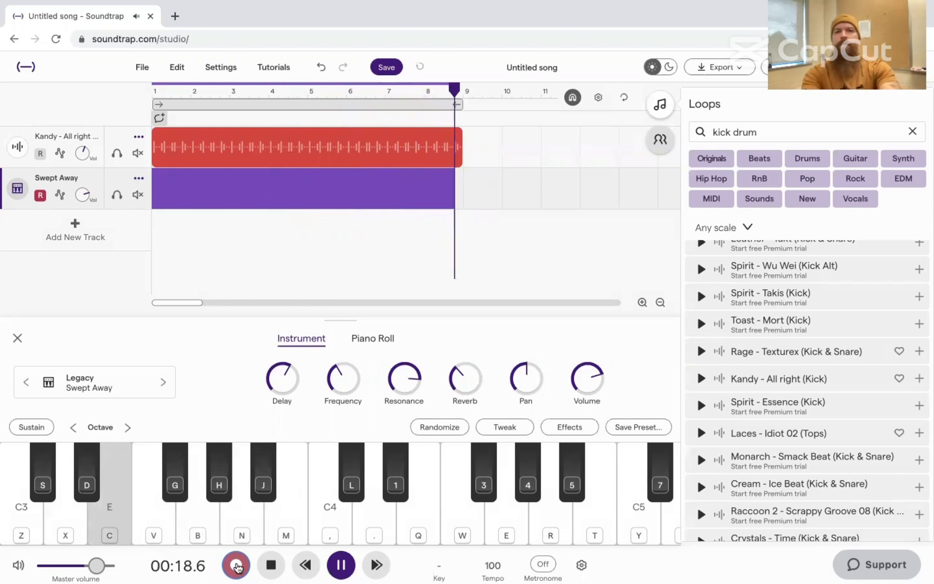
pyautogui.click(236, 565)
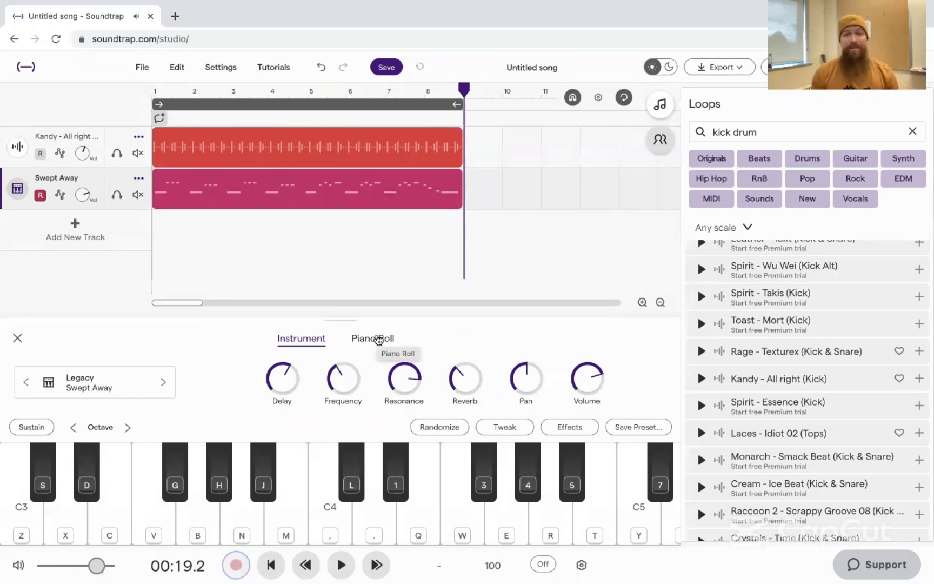
# Play back the recorded synth part with the kick track and pause around the middle of the cycle region
pyautogui.click(342, 565)
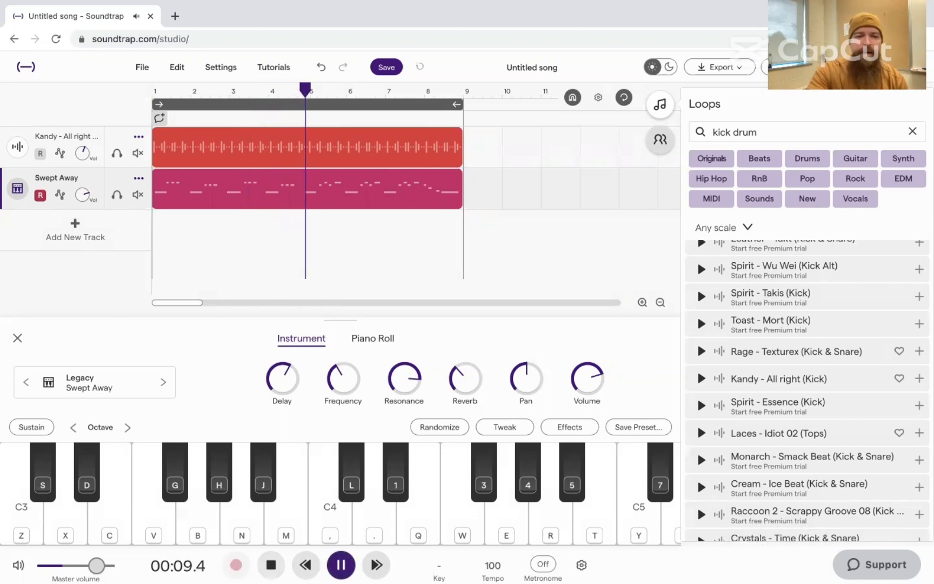
pyautogui.press('space')
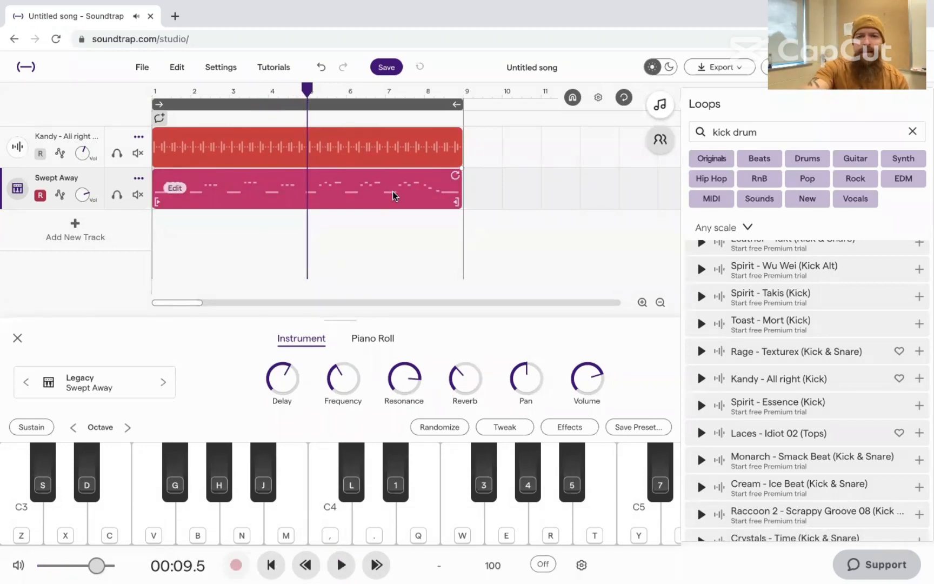
# Delete the recorded synth clip from the Swept Away track and undo the deletion
pyautogui.press('Delete')
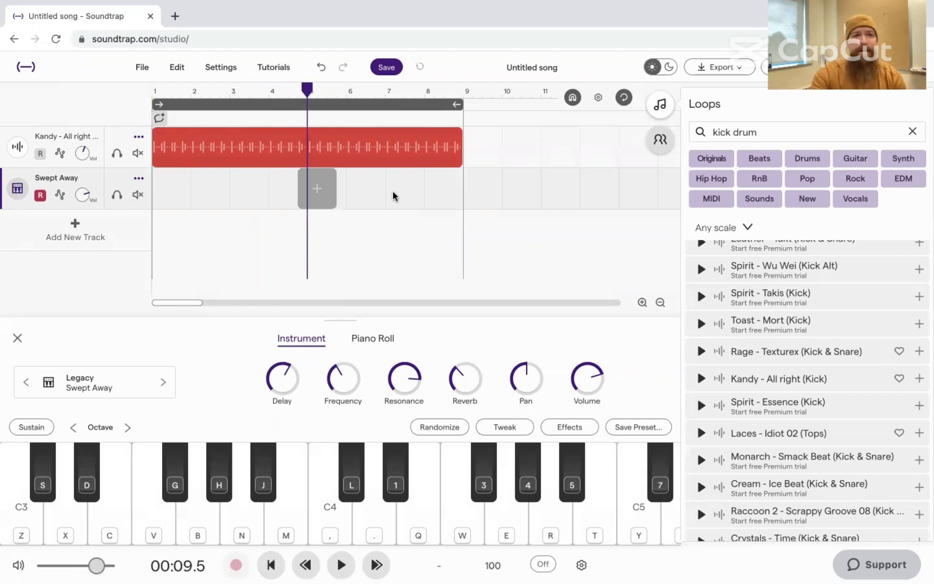
pyautogui.click(180, 70)
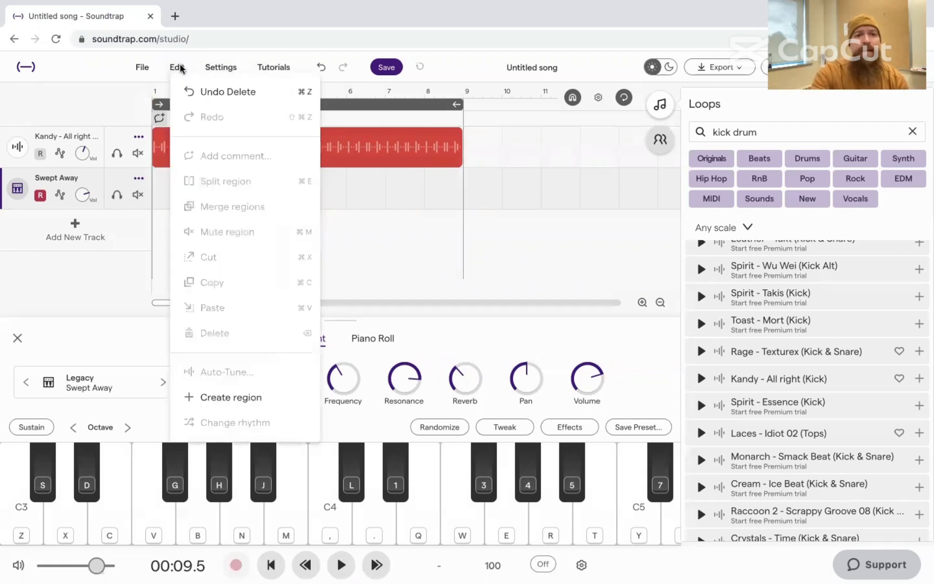
pyautogui.click(207, 91)
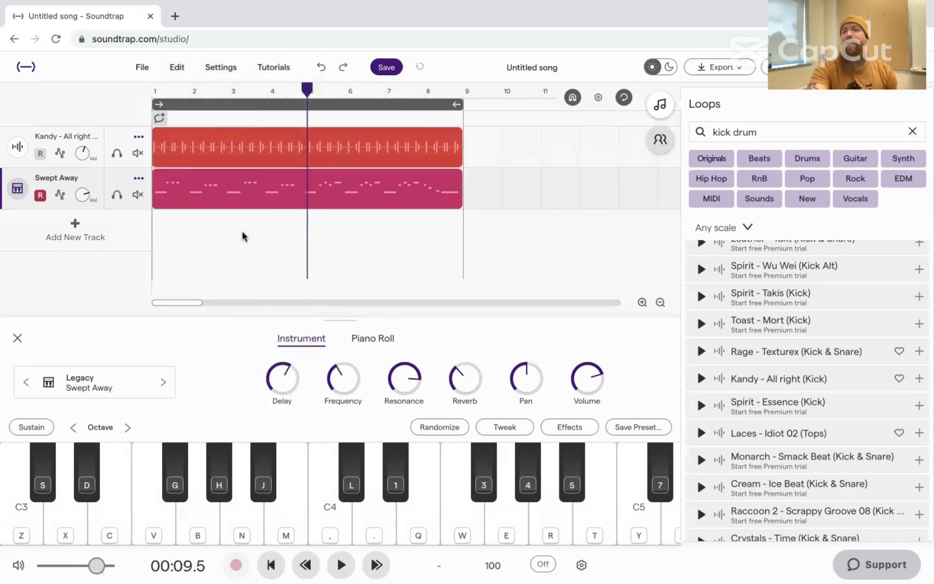